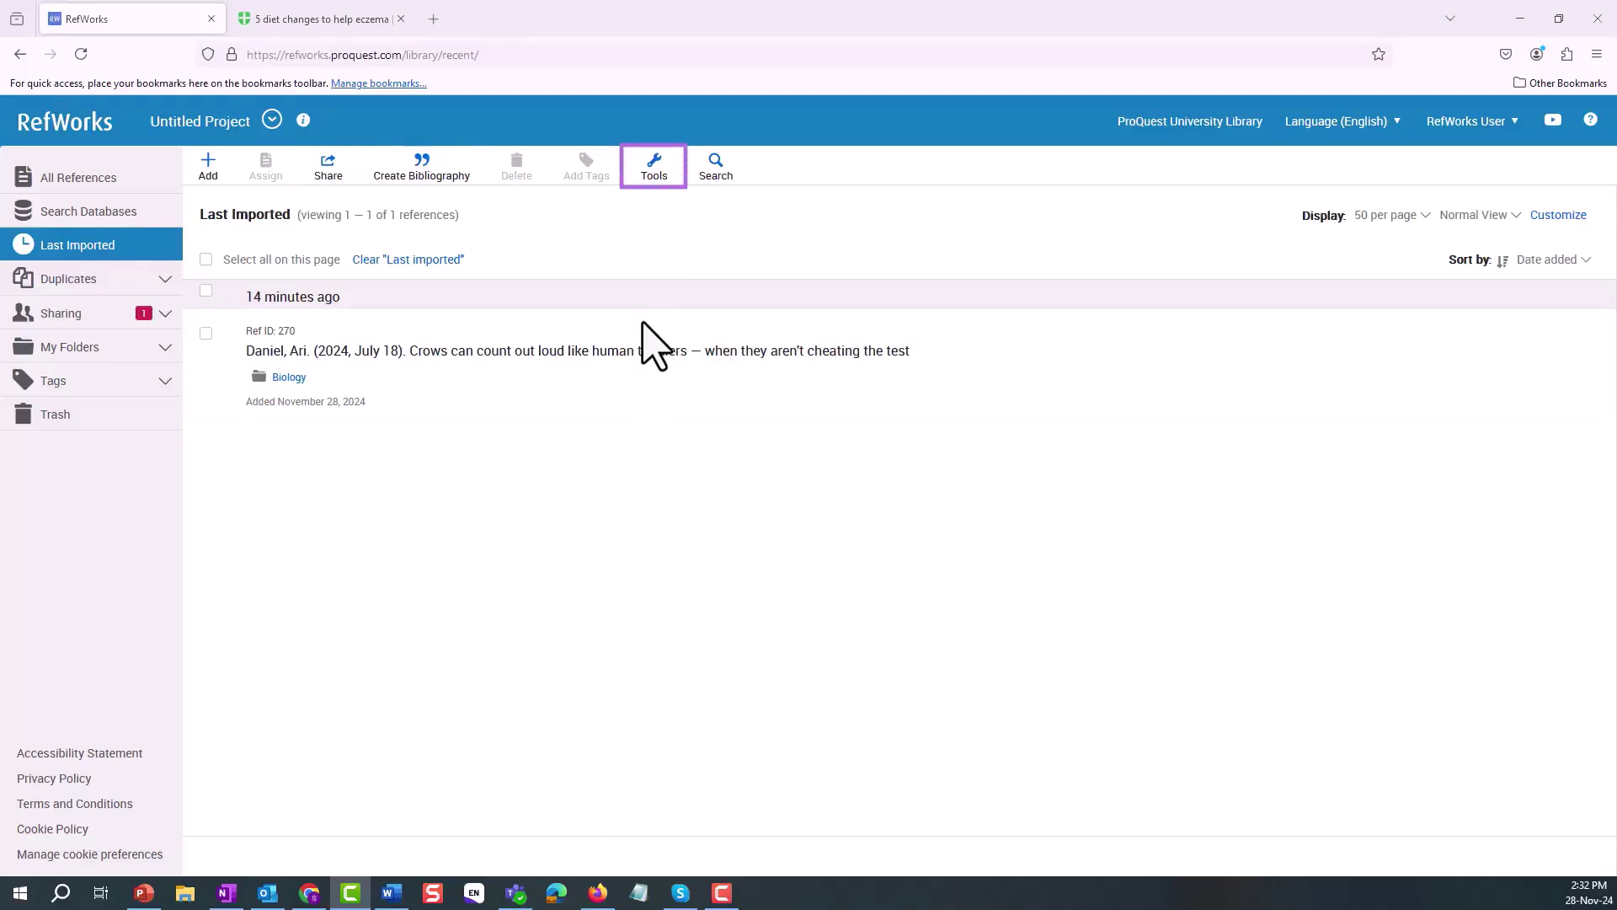
Step: Add the Save to RefWorks bookmarklet from RefWorks Tools to the browser bookmarks bar
left_click(667, 173)
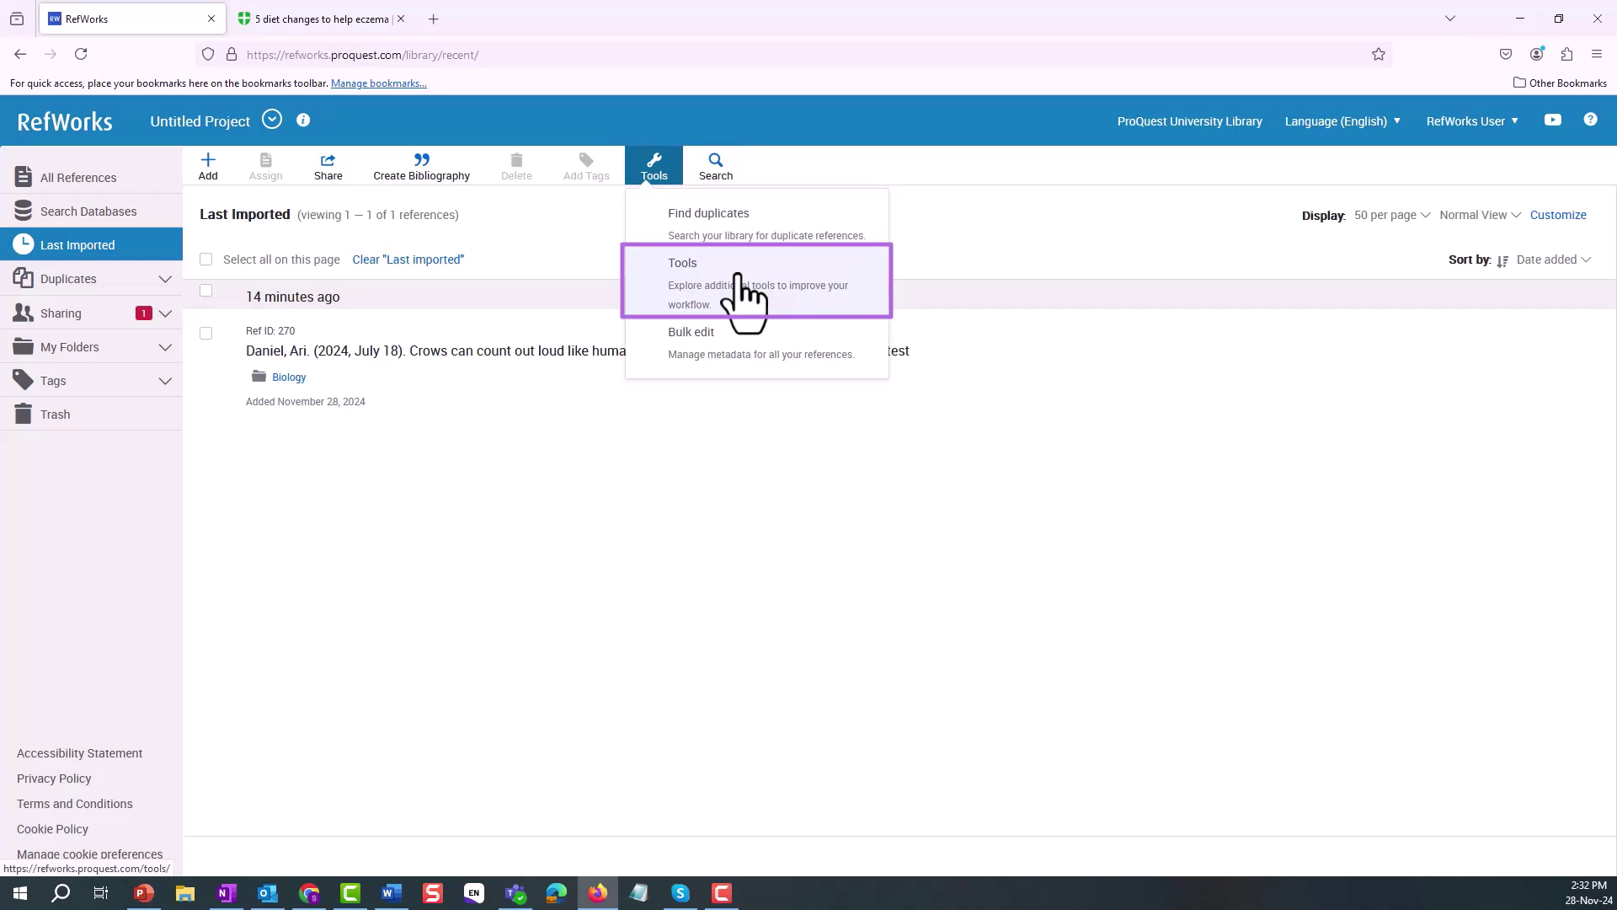
left_click(747, 294)
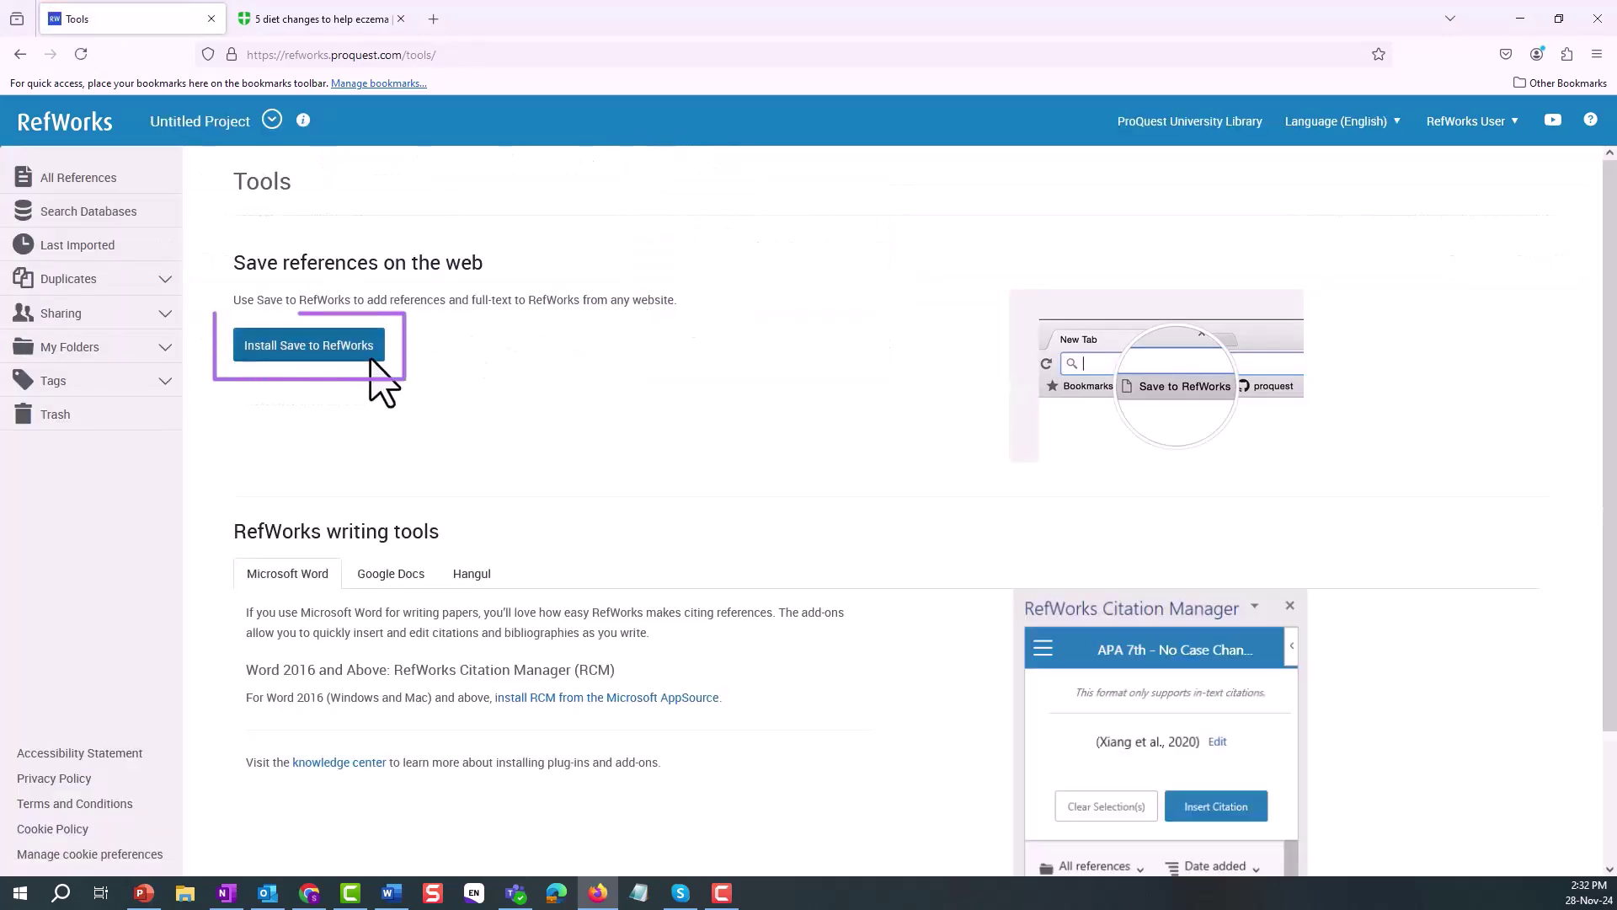
left_click(373, 359)
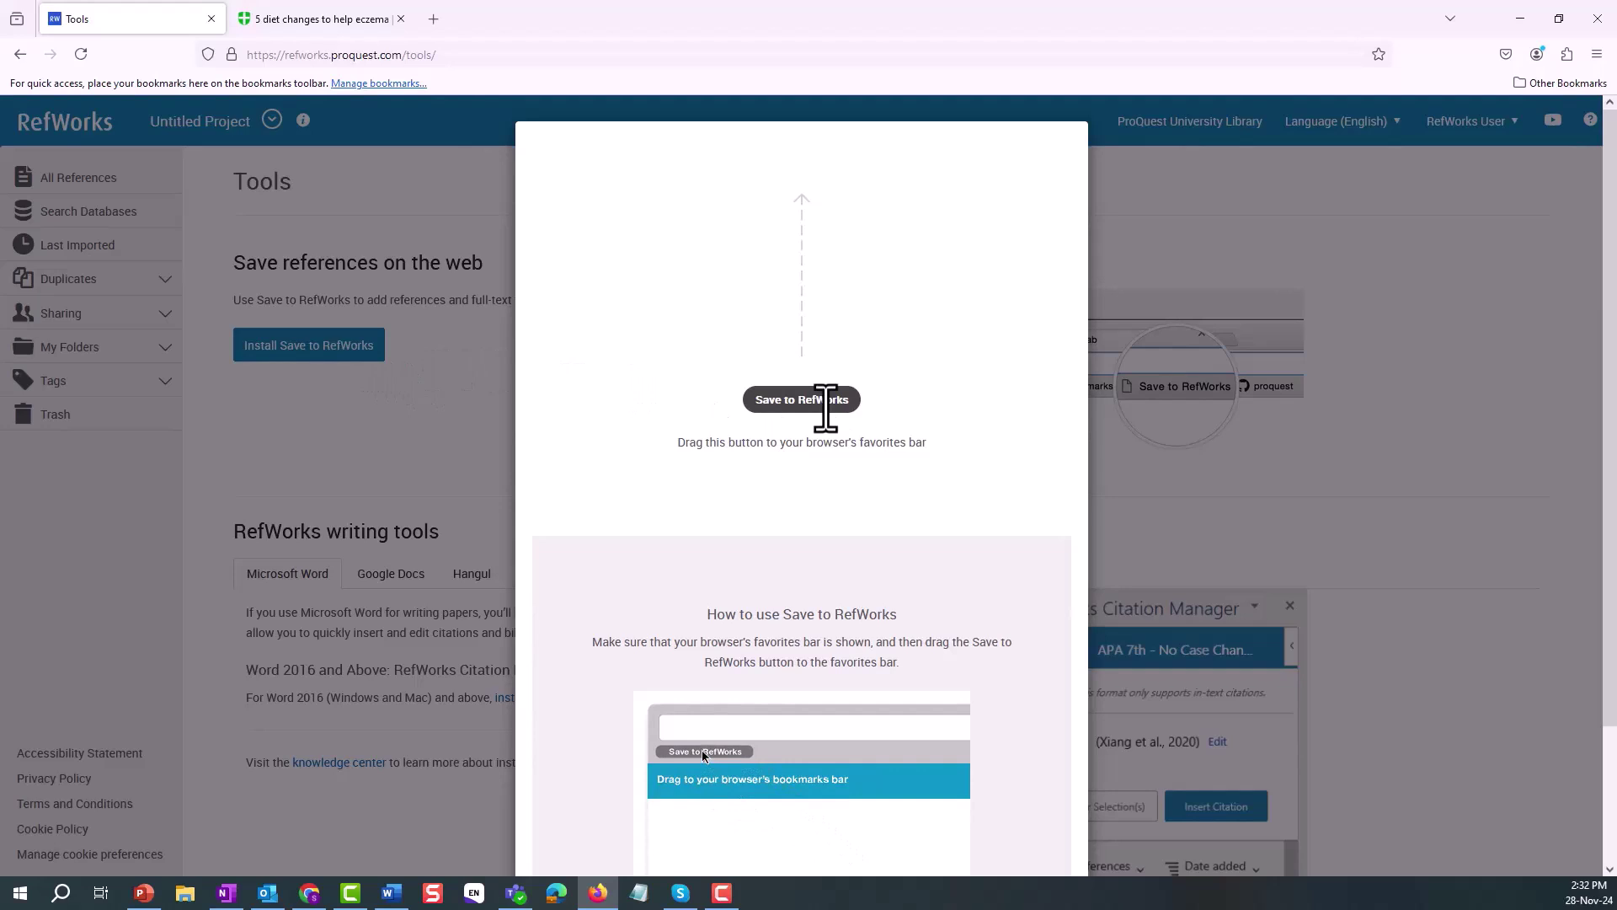
left_click_drag(827, 404, 153, 87)
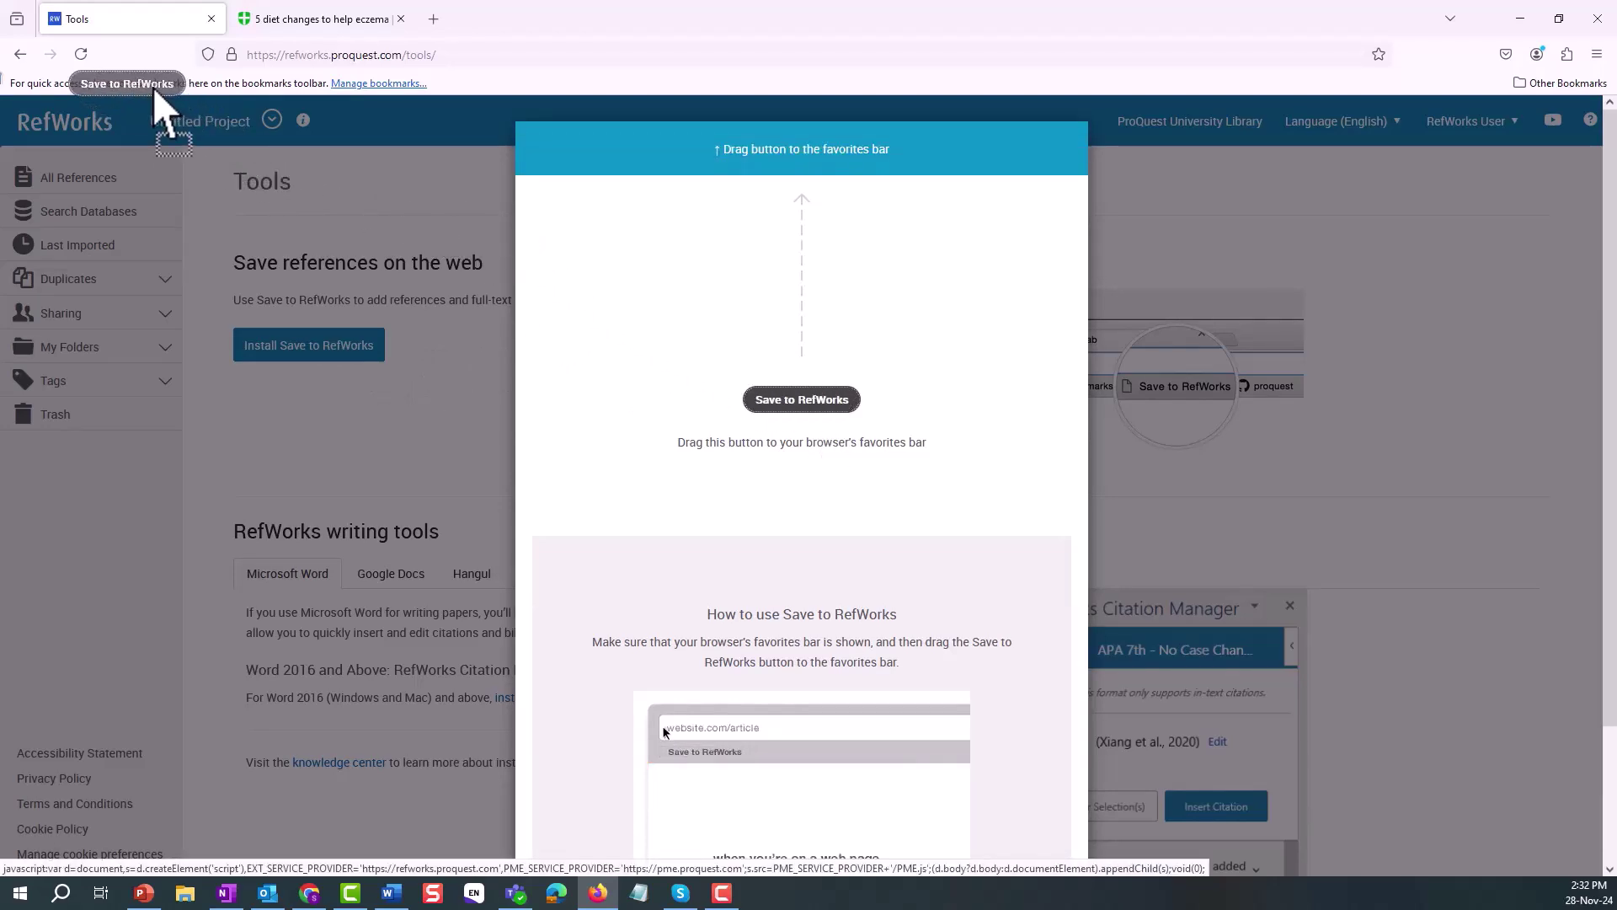
left_click_drag(153, 86, 153, 87)
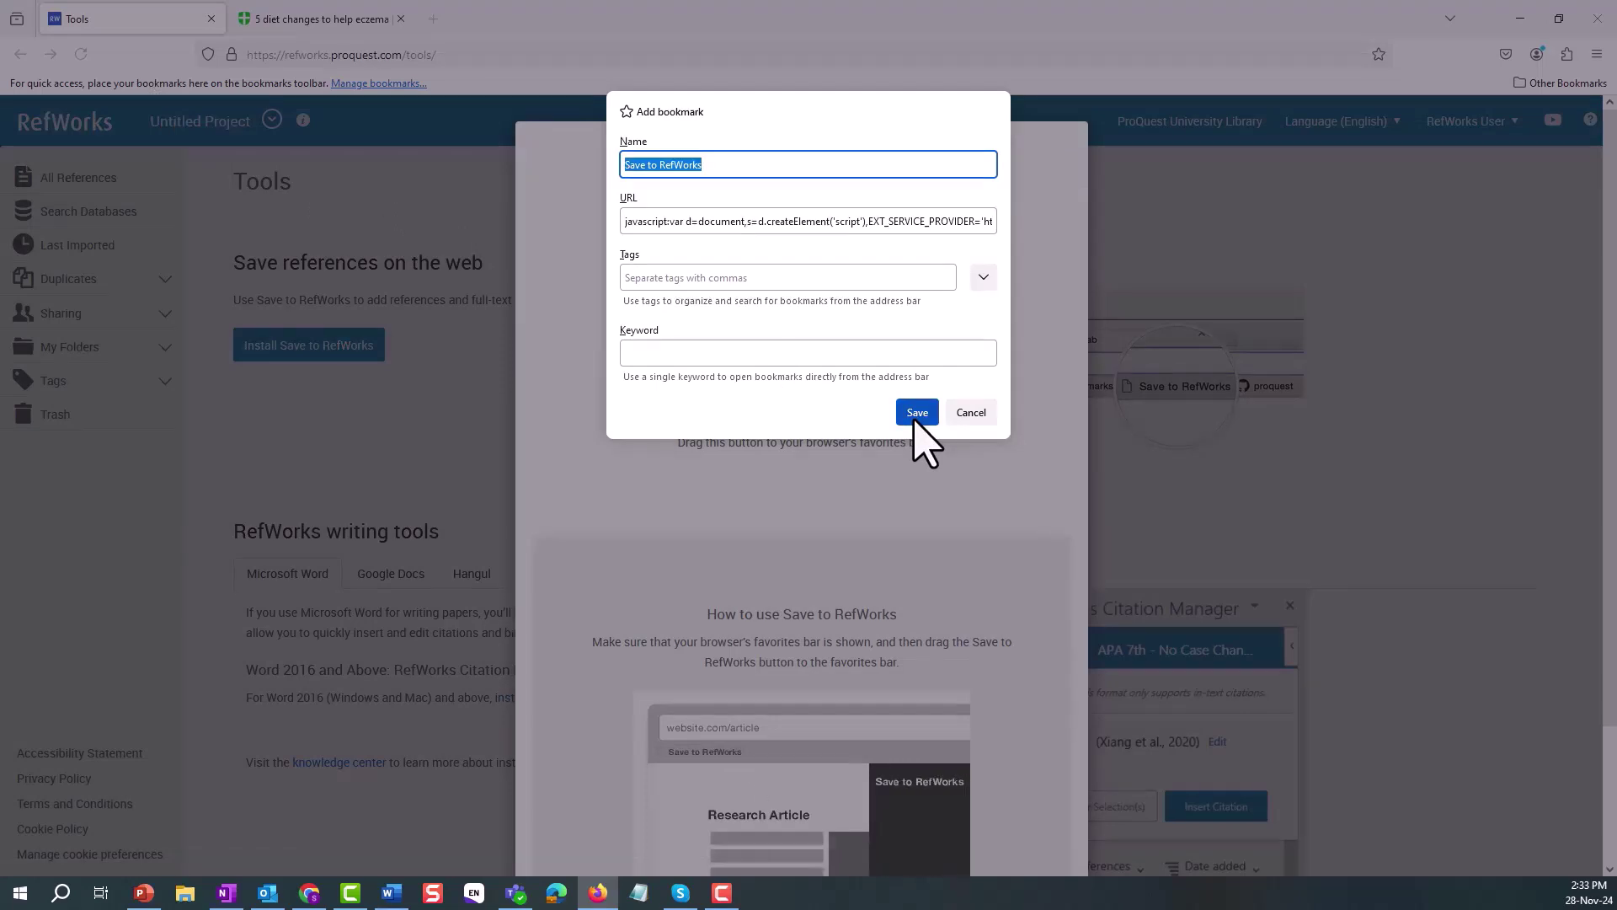
left_click(914, 419)
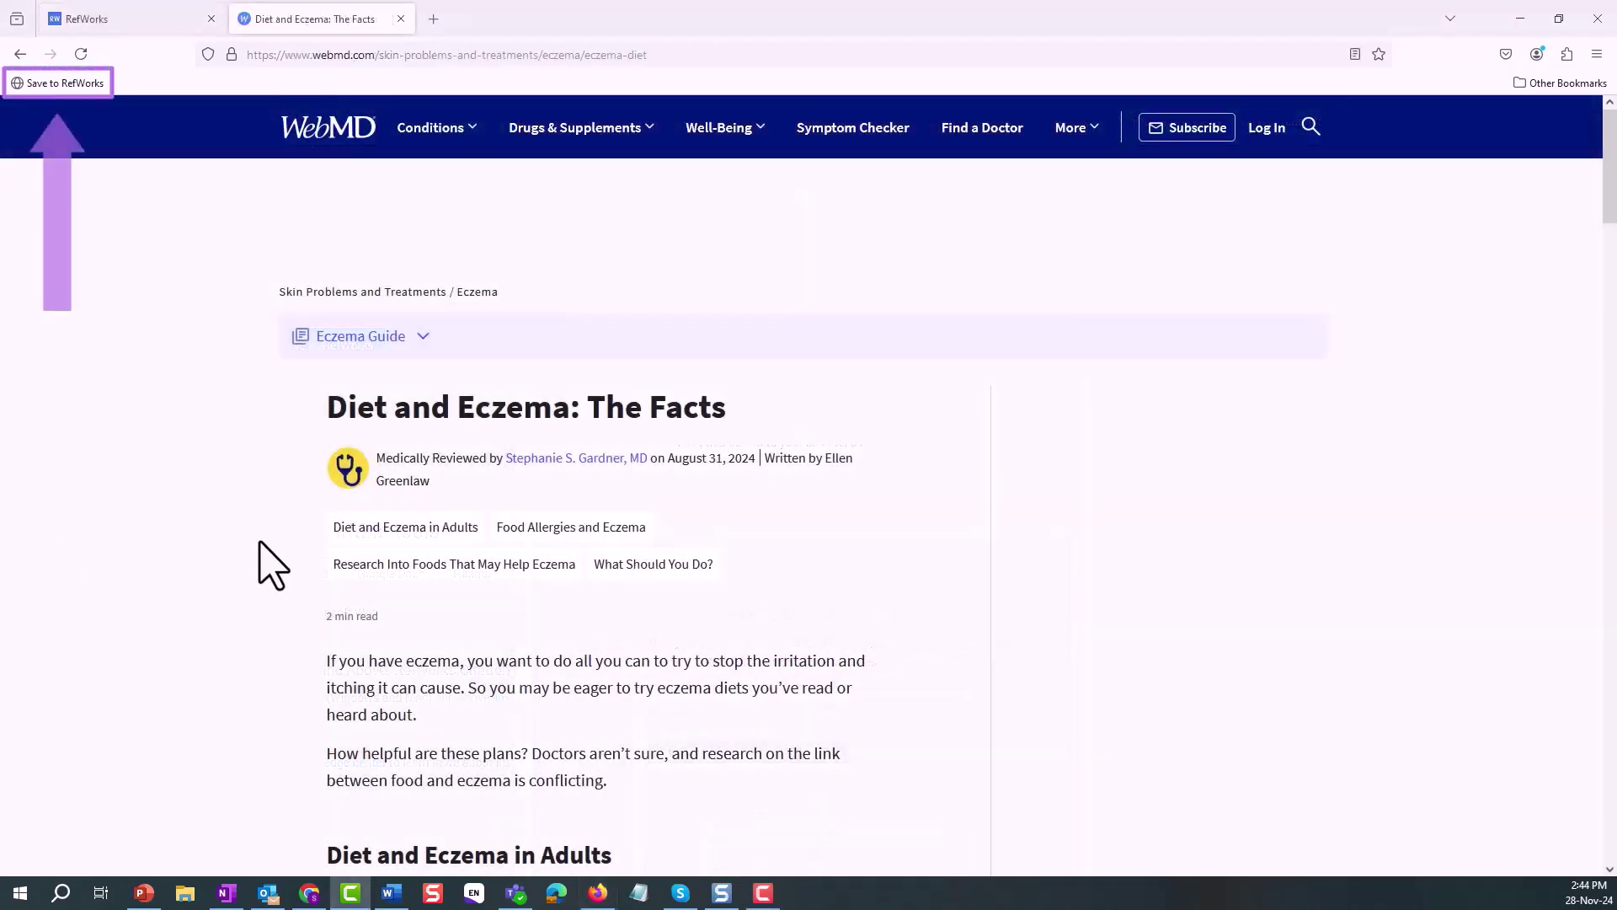
Step: Capture the Diet and Eczema article with its pasted URL as Website, leaving page contents unsaved
left_click(96, 83)
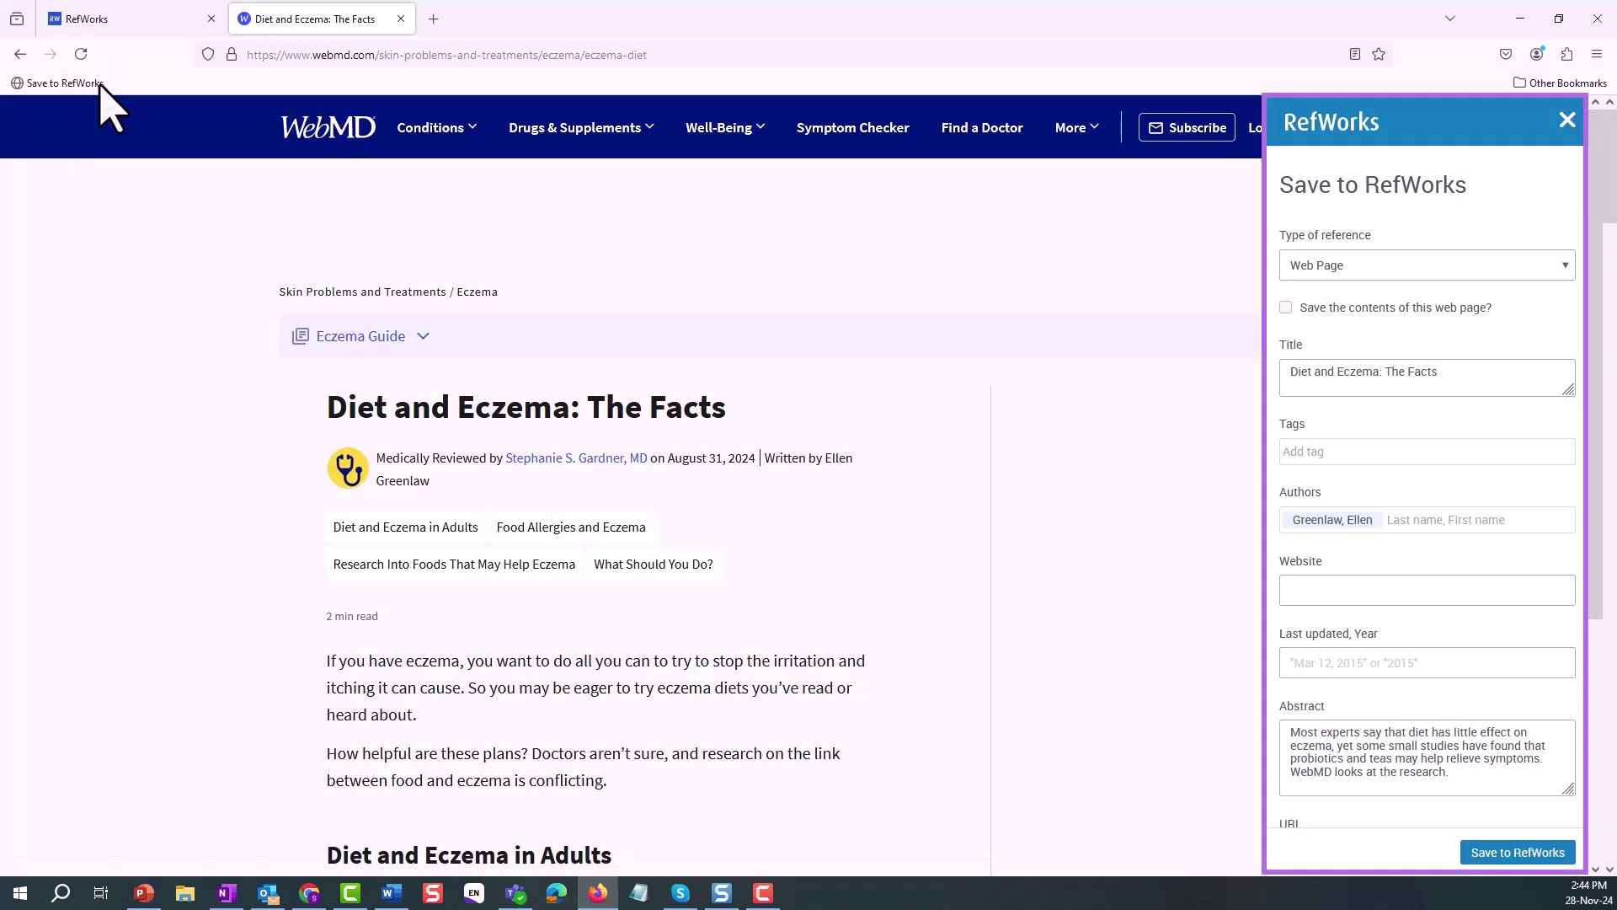
left_click(1407, 596)
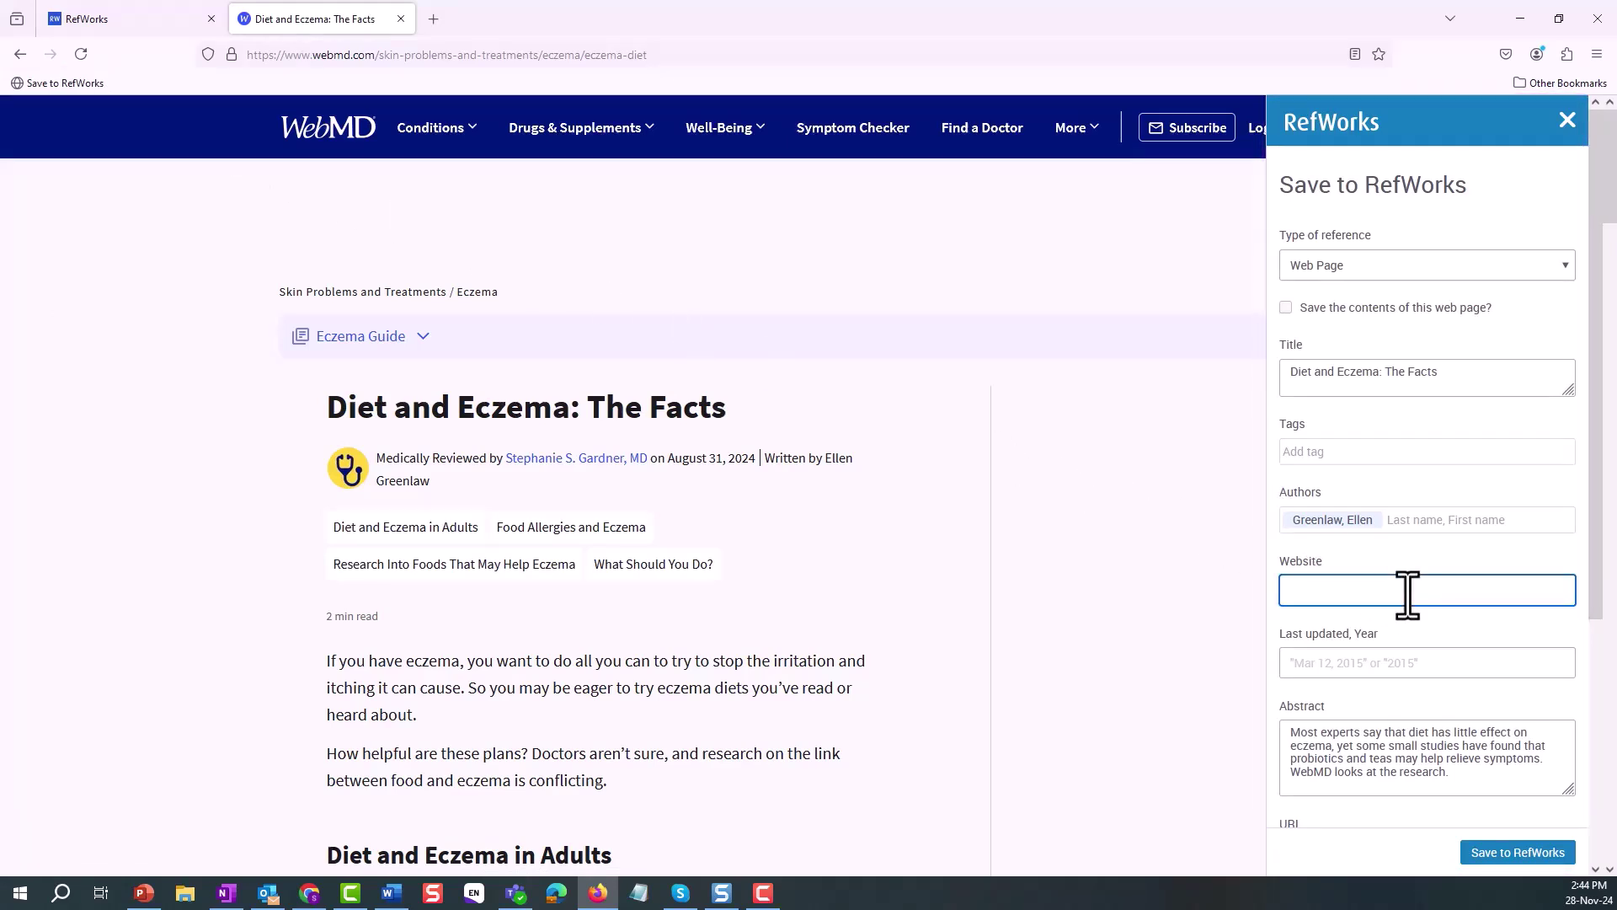
key("ctrl+v")
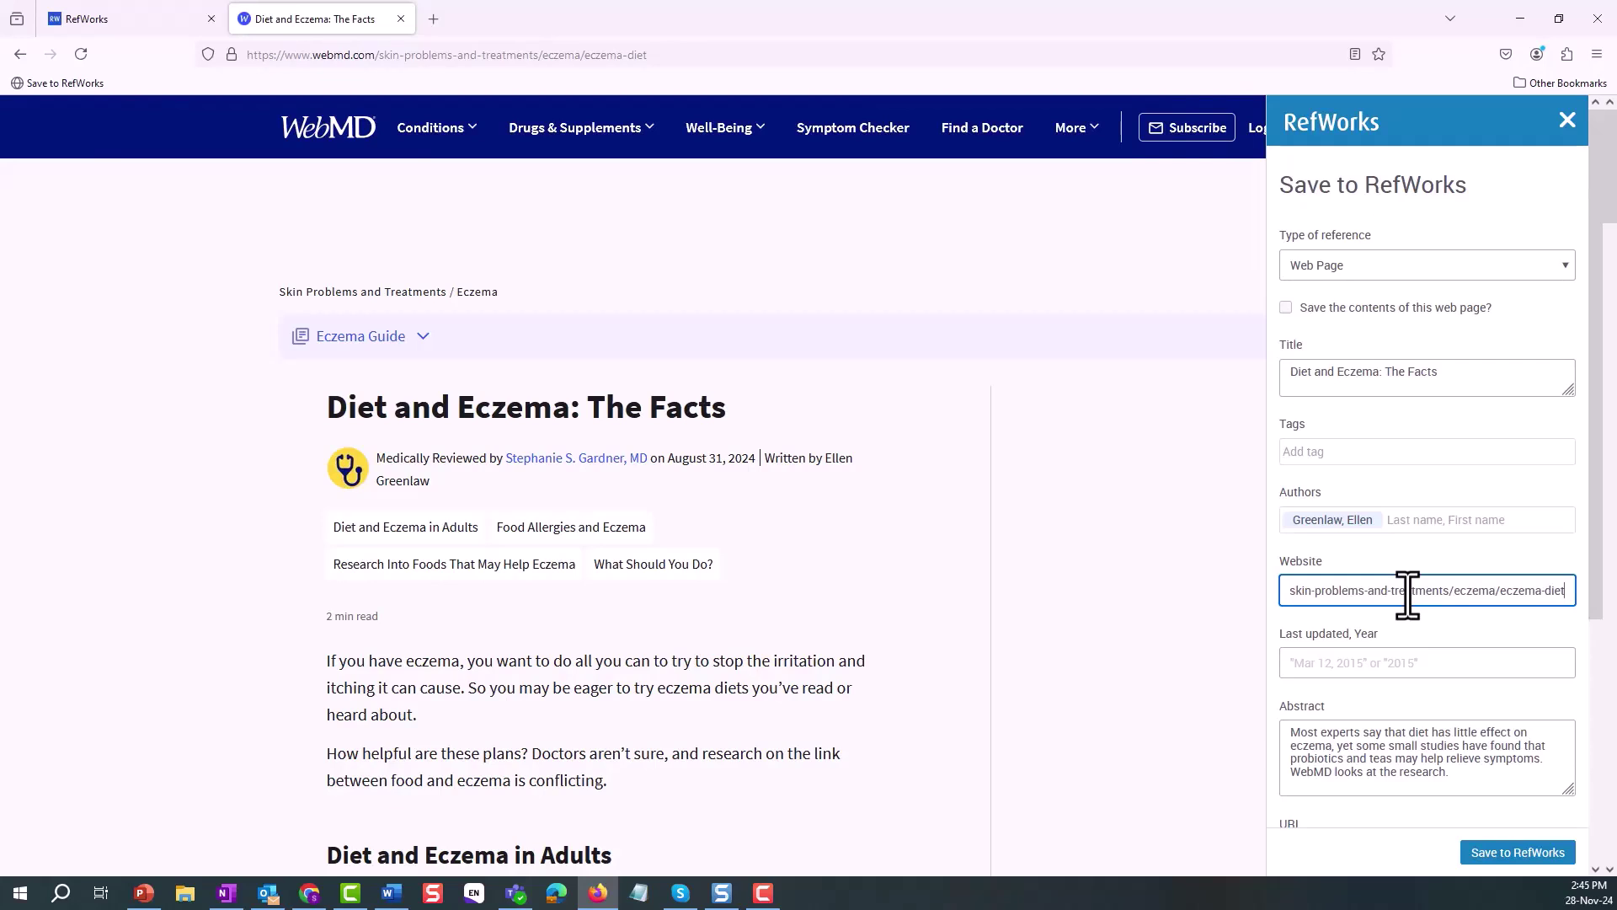
left_click(1290, 315)
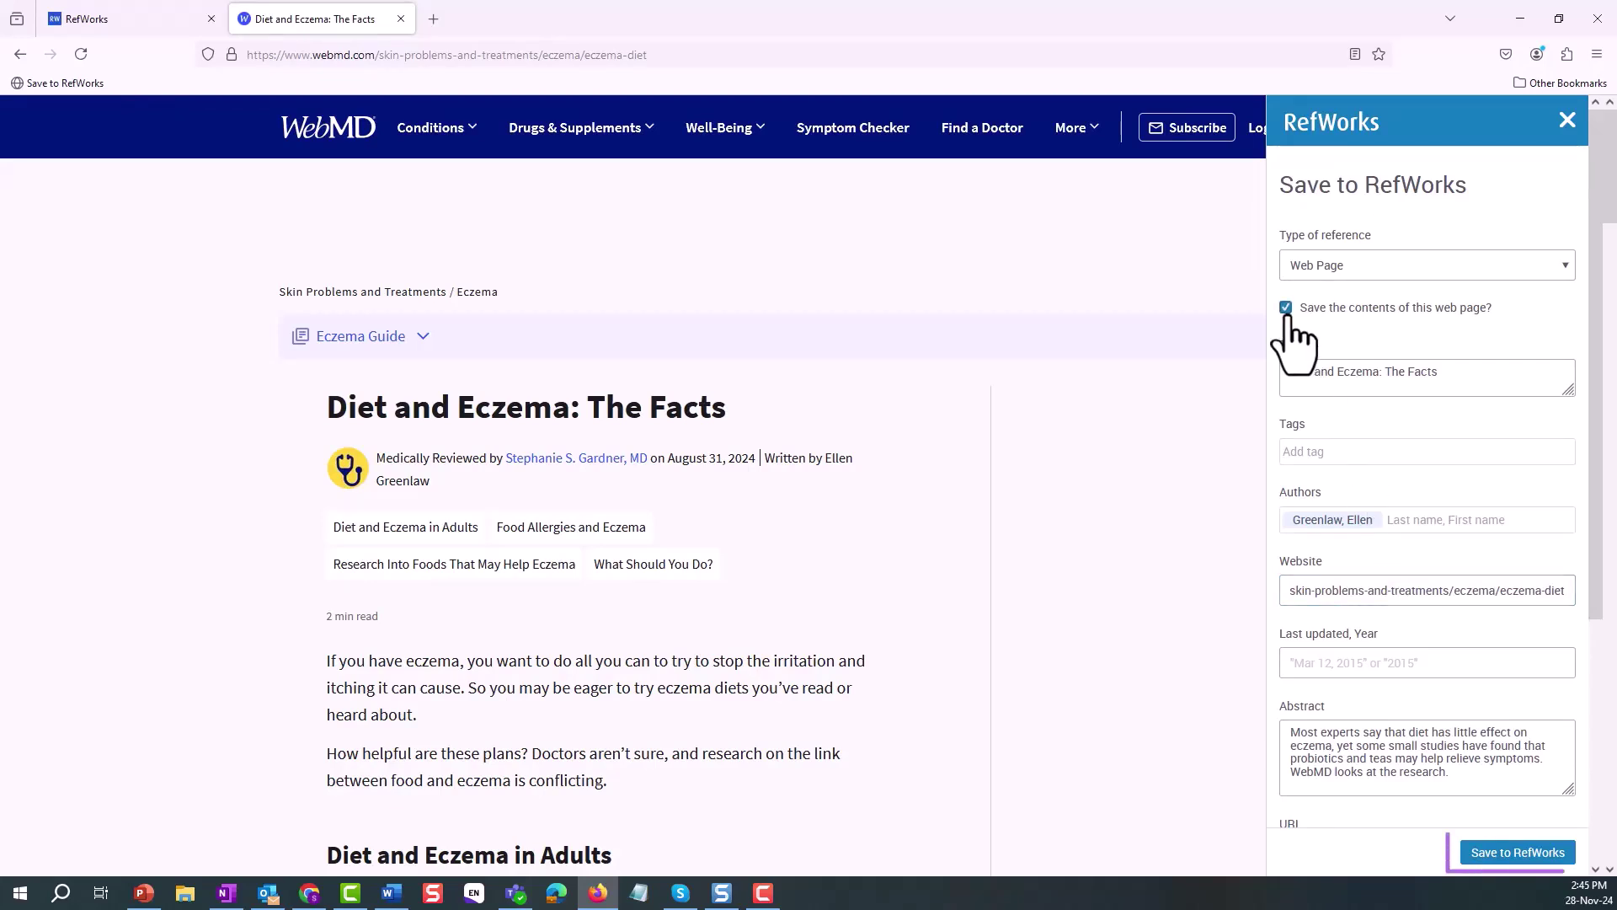
left_click(1289, 316)
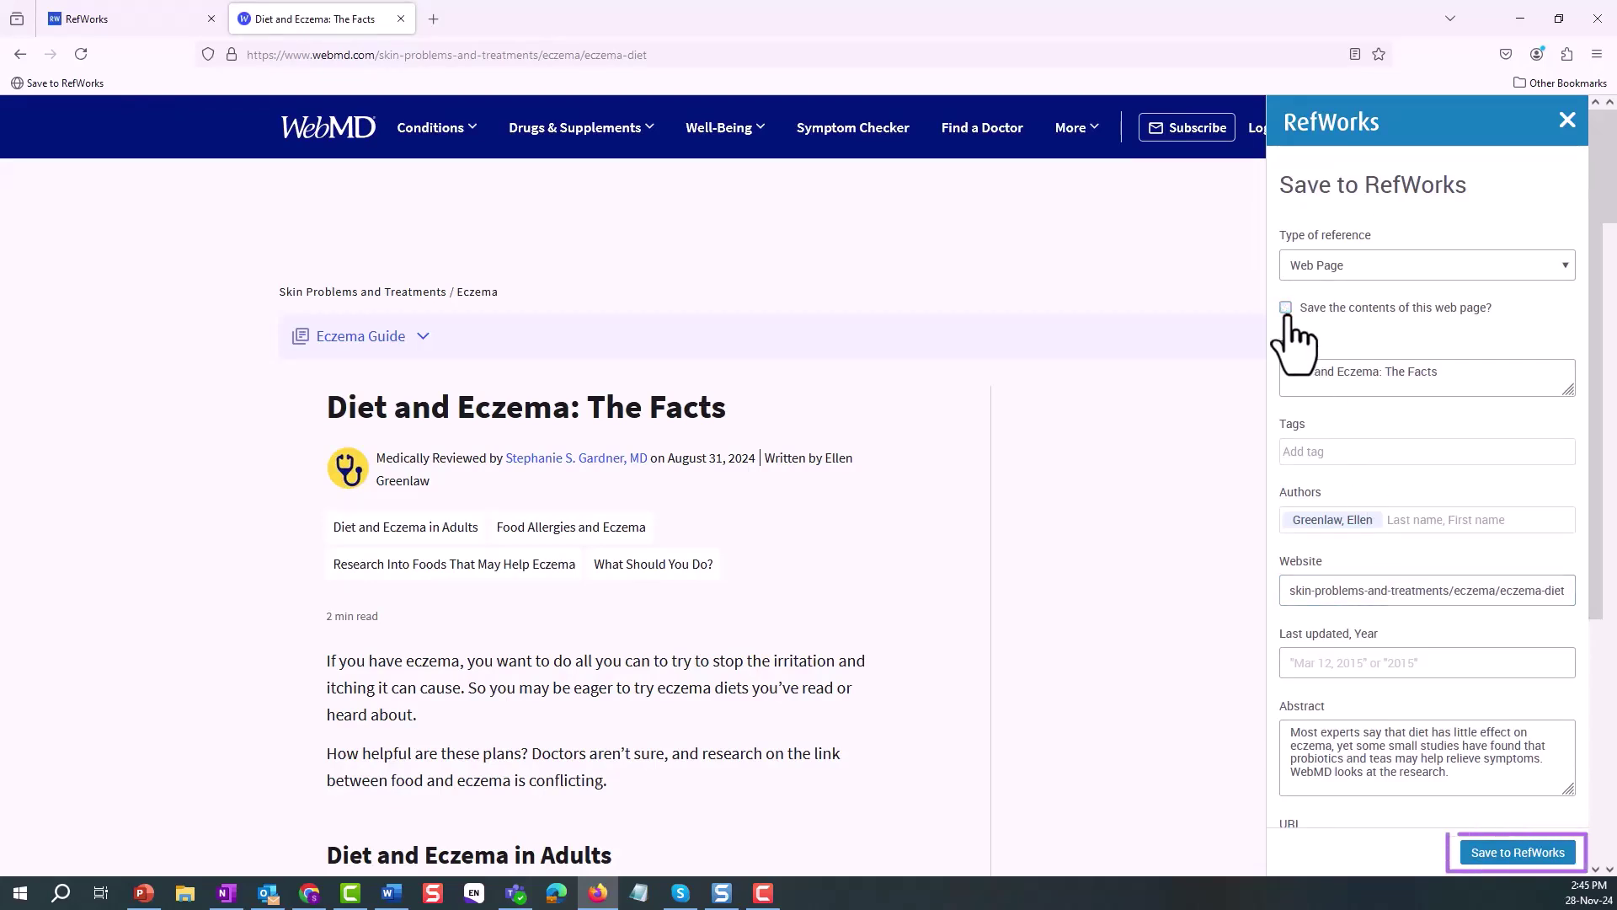
Step: Save the captured reference, assign it to the Biology folder, and import it
left_click(1570, 863)
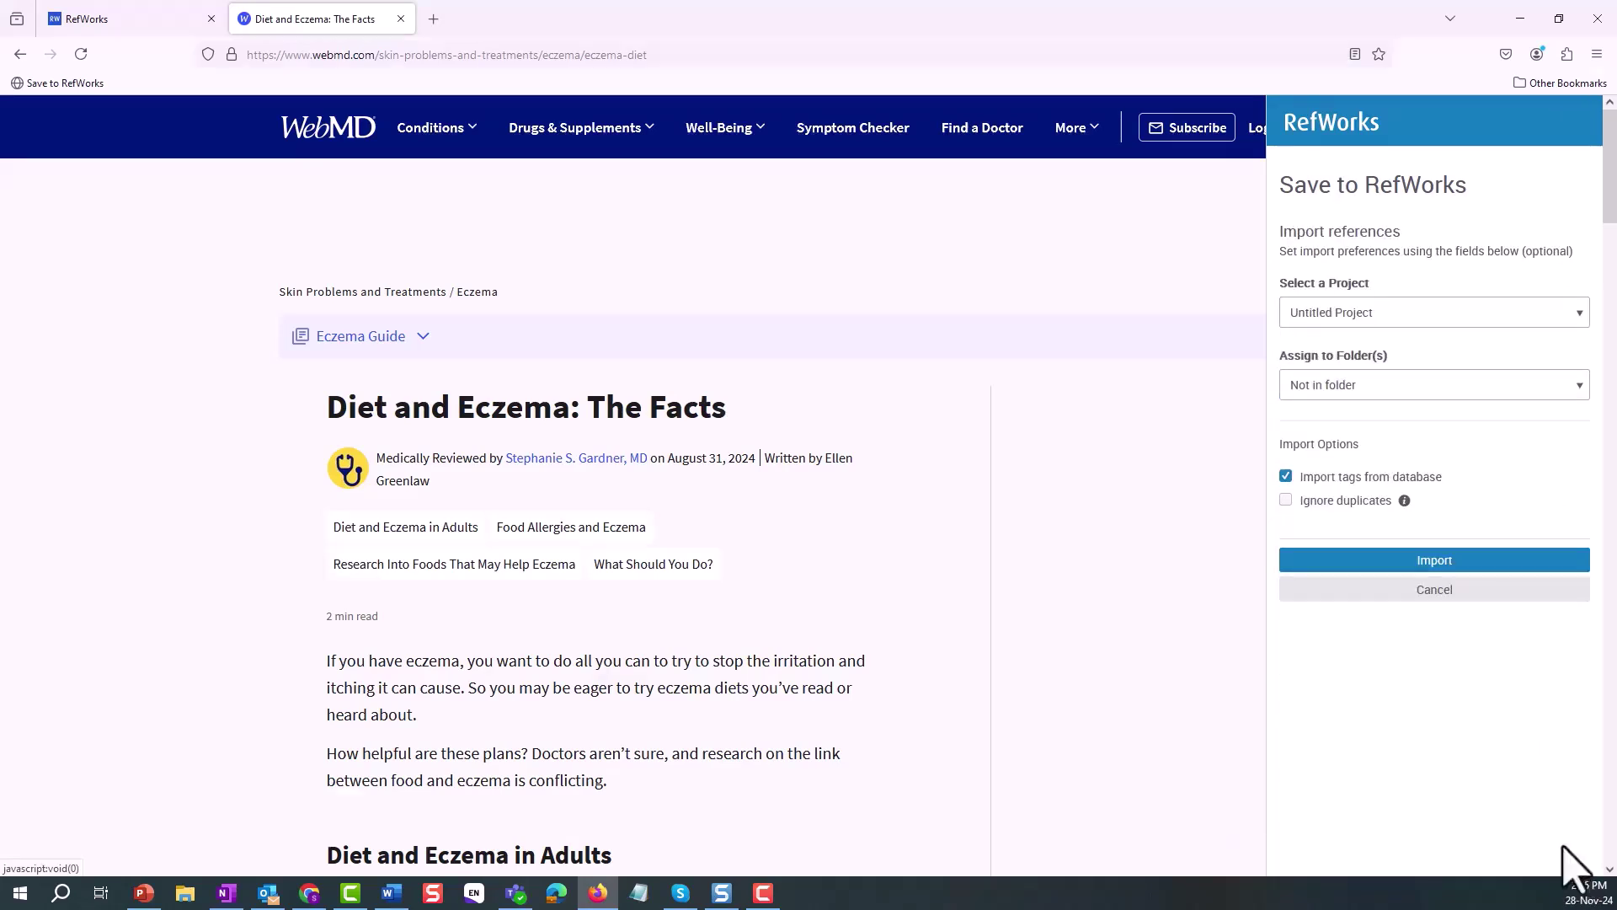
left_click(1400, 385)
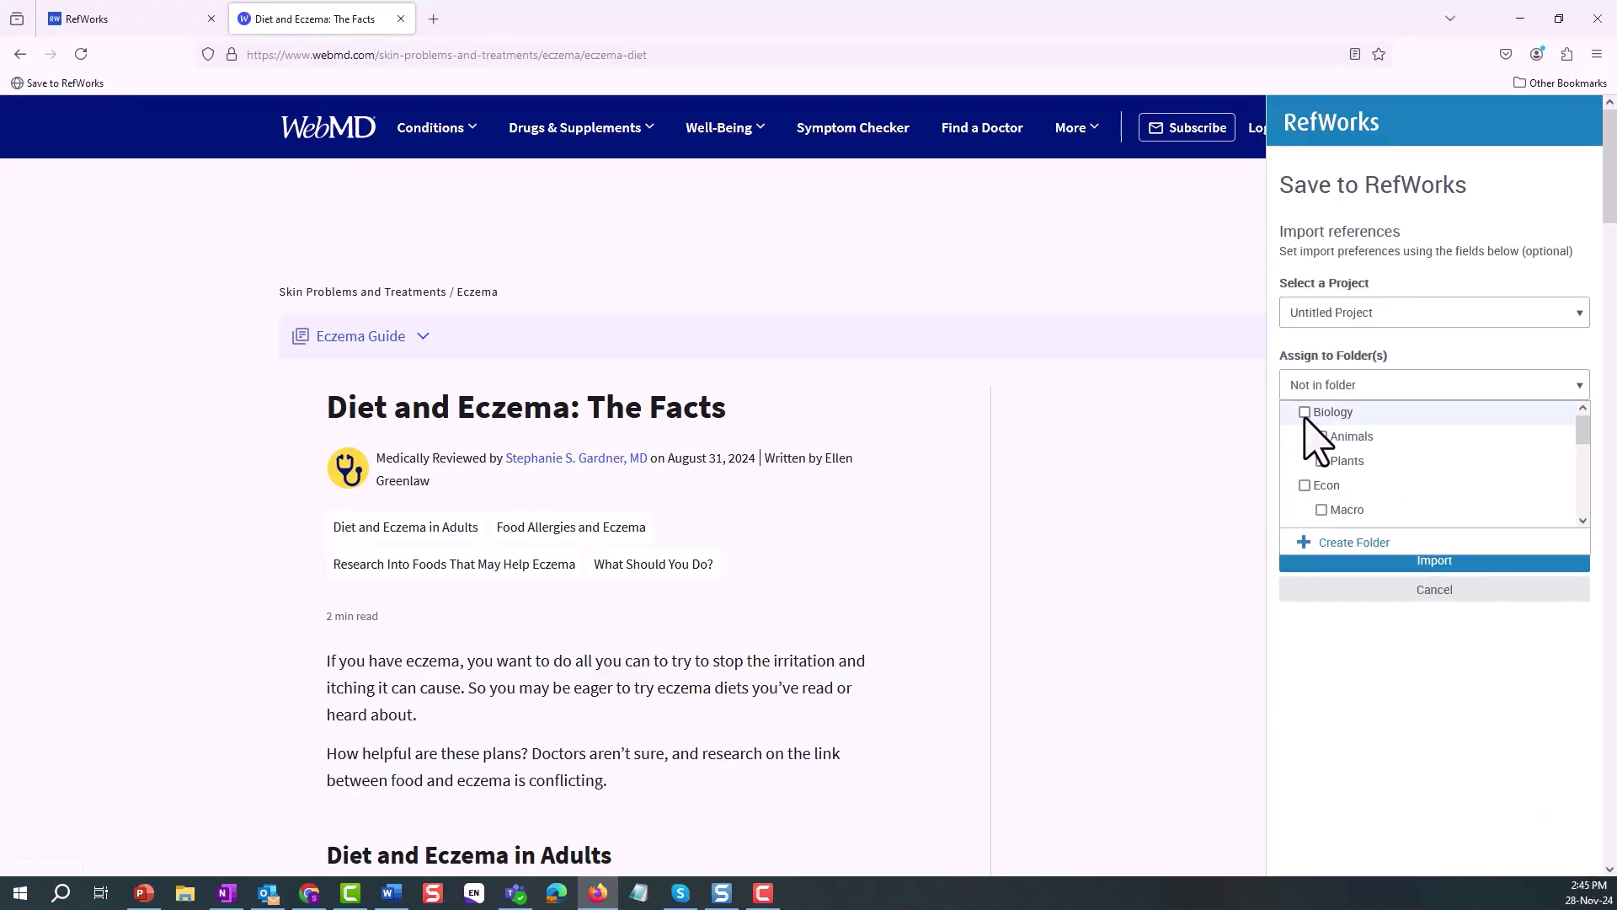
left_click(1305, 413)
left_click(1364, 565)
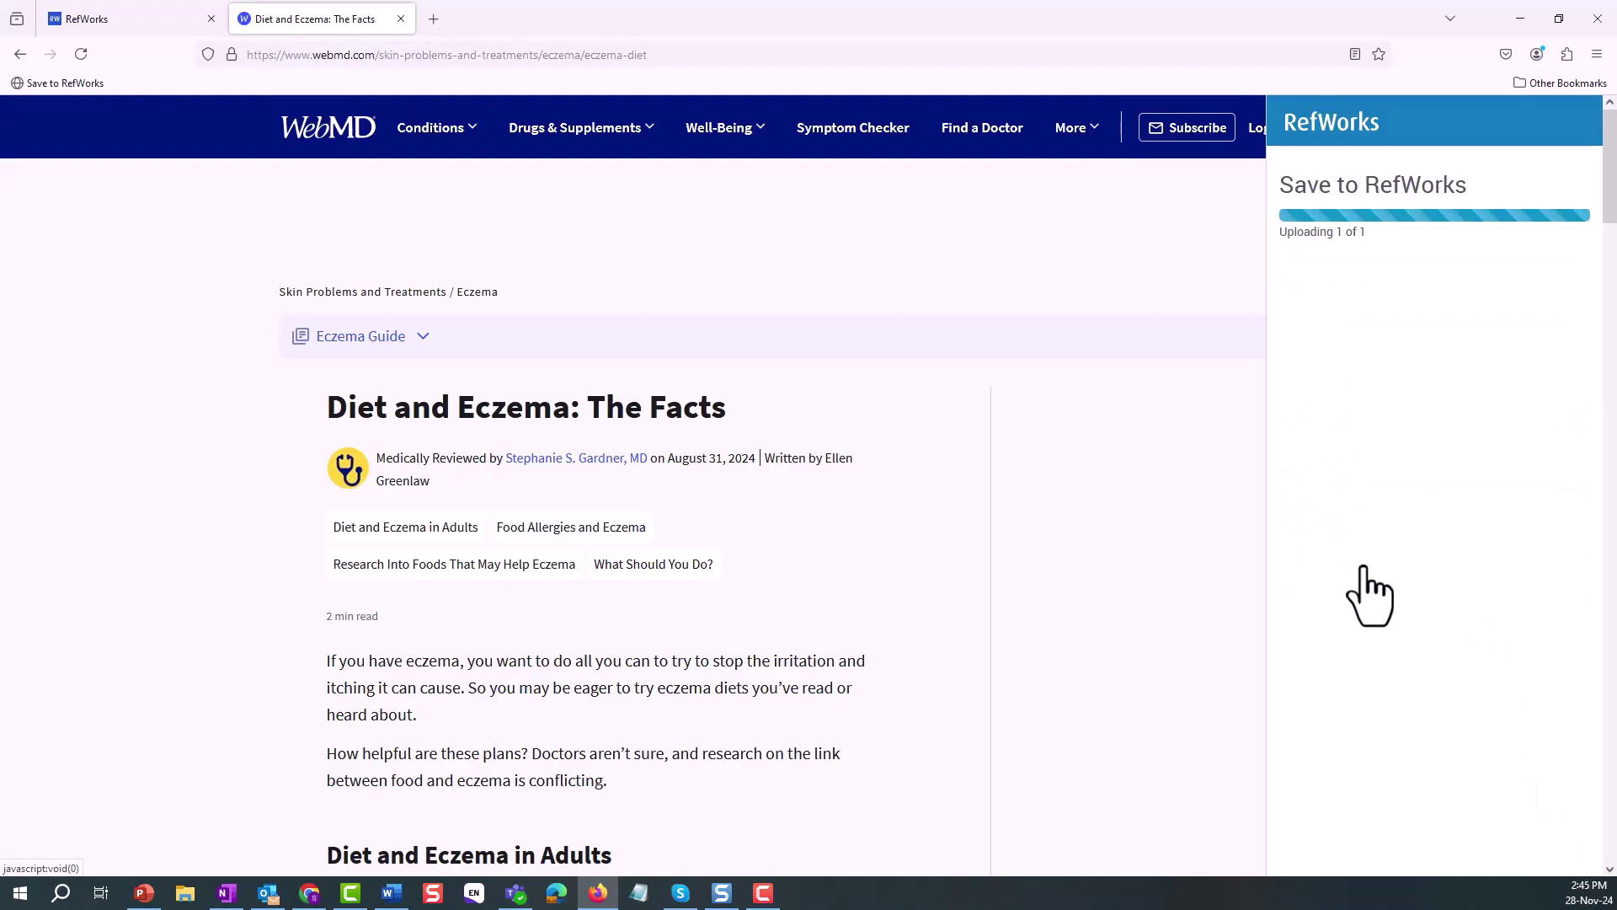